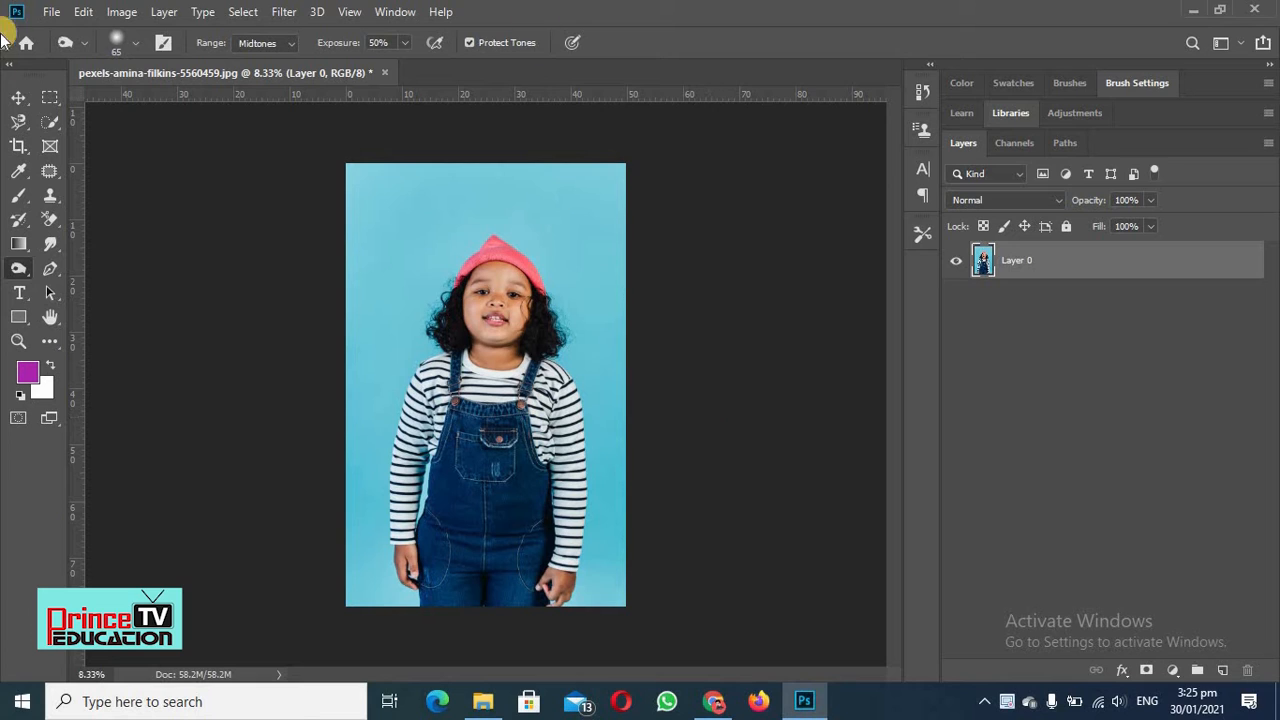
Open the Filter Gallery for the girl's photo and fit the whole image in the preview
{"action": "left_click", "coordinate": [14, 98]}
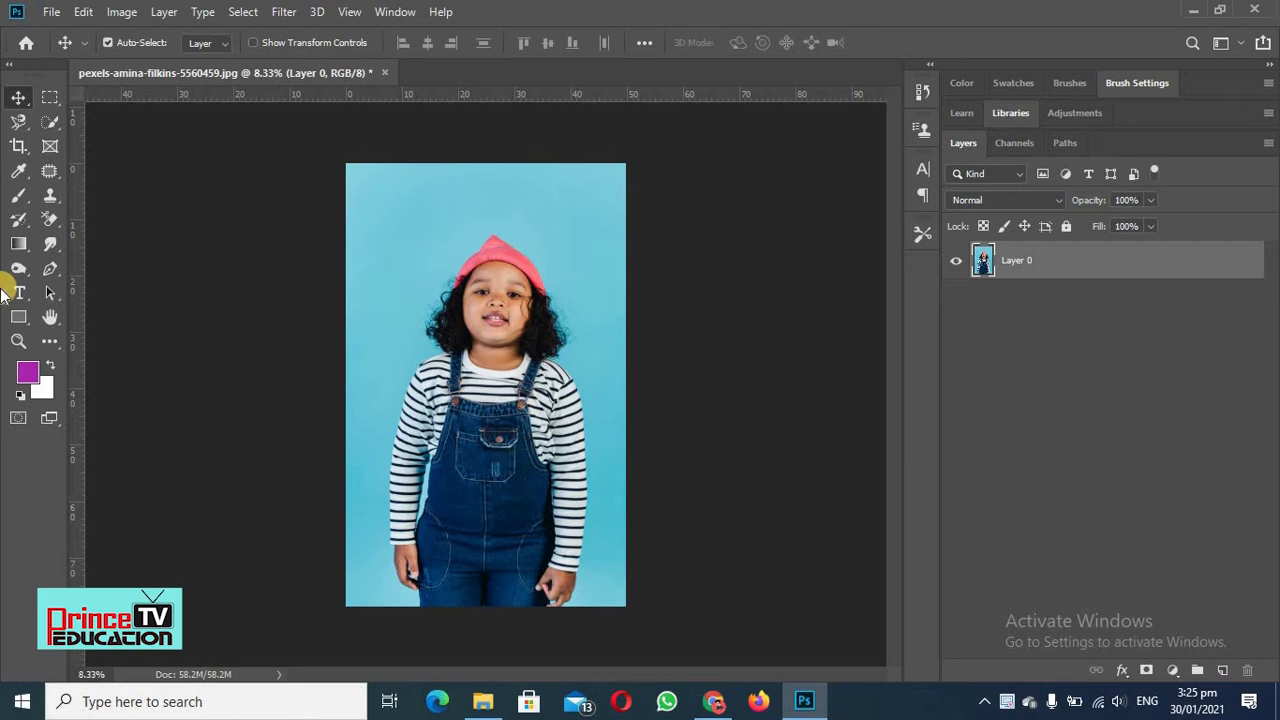
{"action": "left_click", "coordinate": [283, 14]}
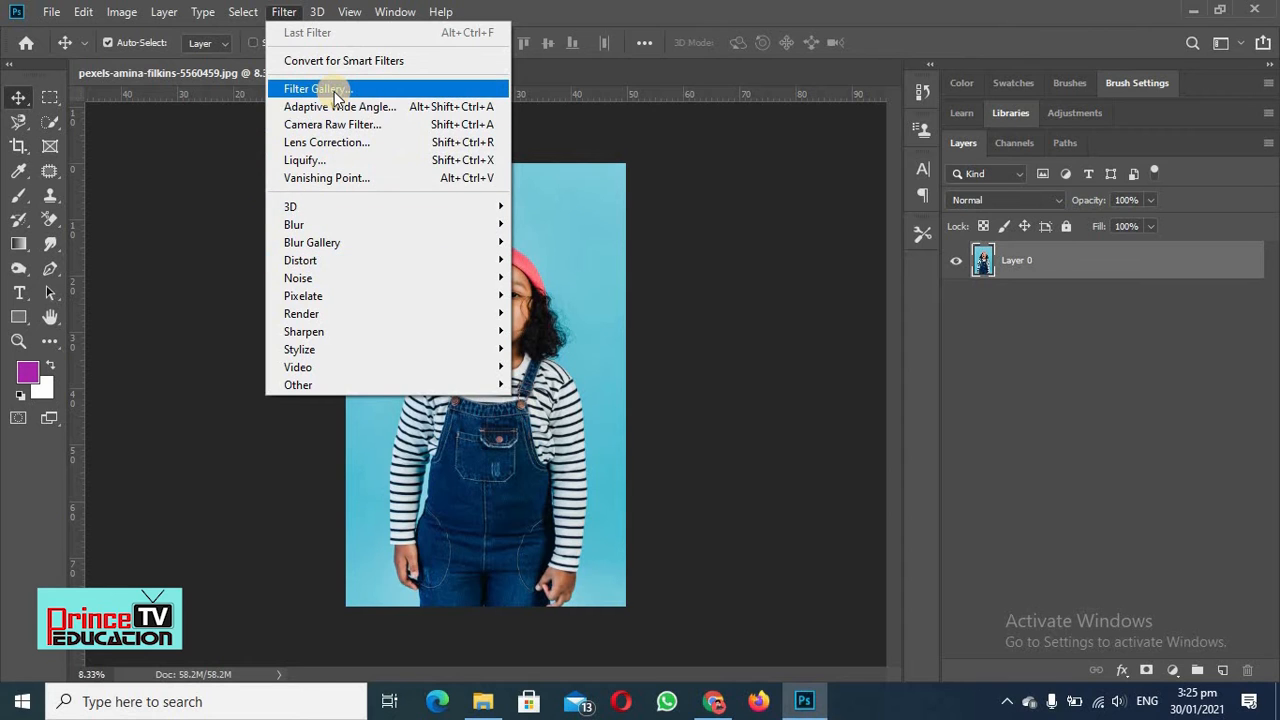
{"action": "mouse_move", "coordinate": [318, 205]}
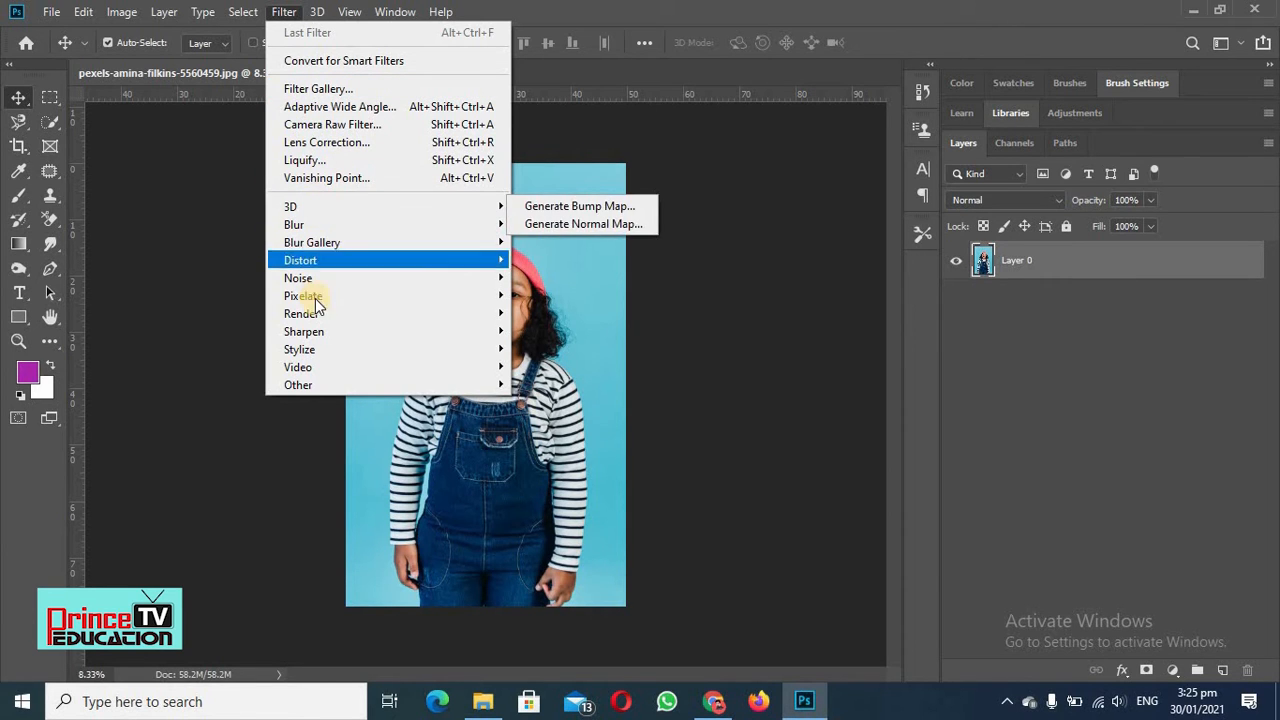
{"action": "left_click", "coordinate": [310, 92]}
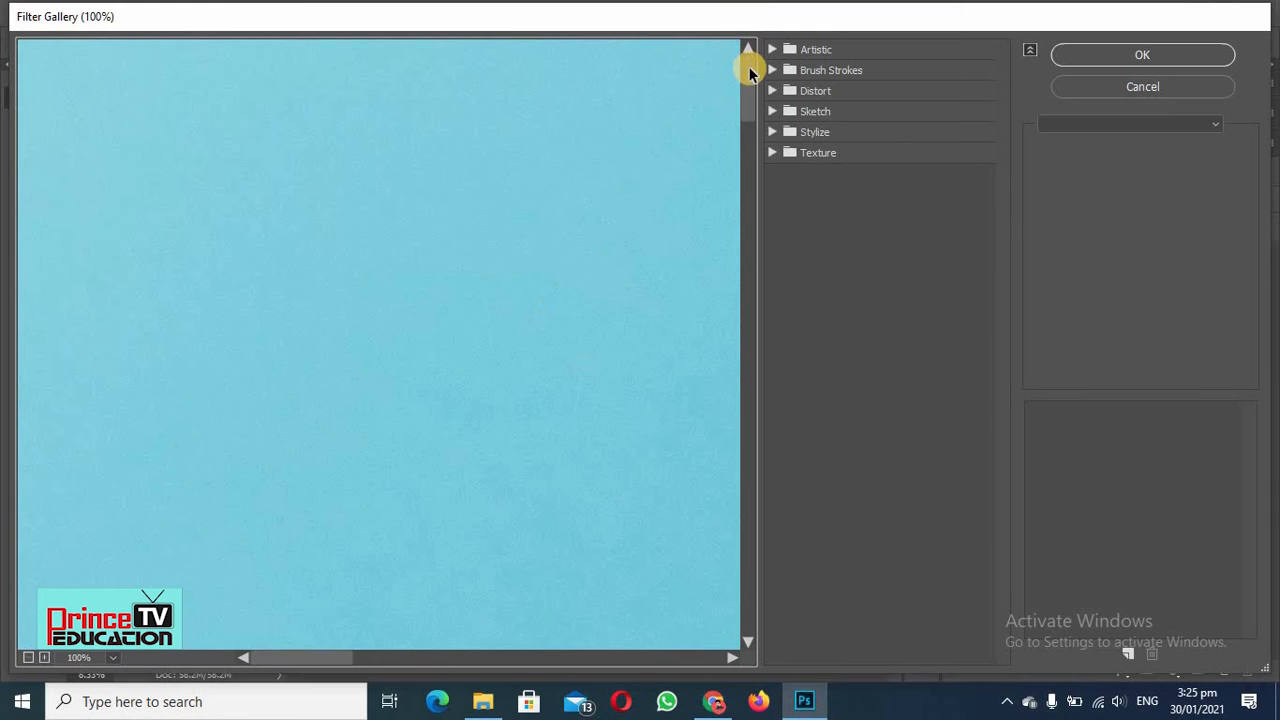
{"action": "left_click_drag", "start_coordinate": [749, 63], "coordinate": [749, 294]}
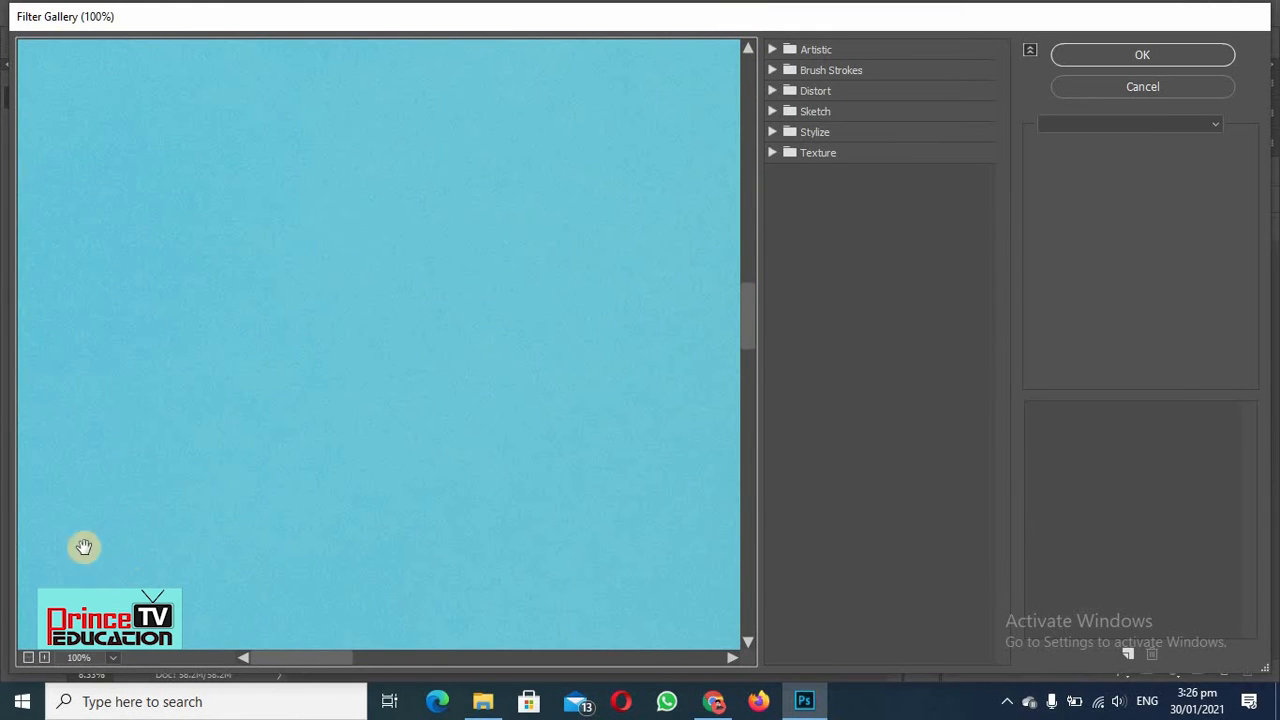
{"action": "left_click", "coordinate": [115, 660]}
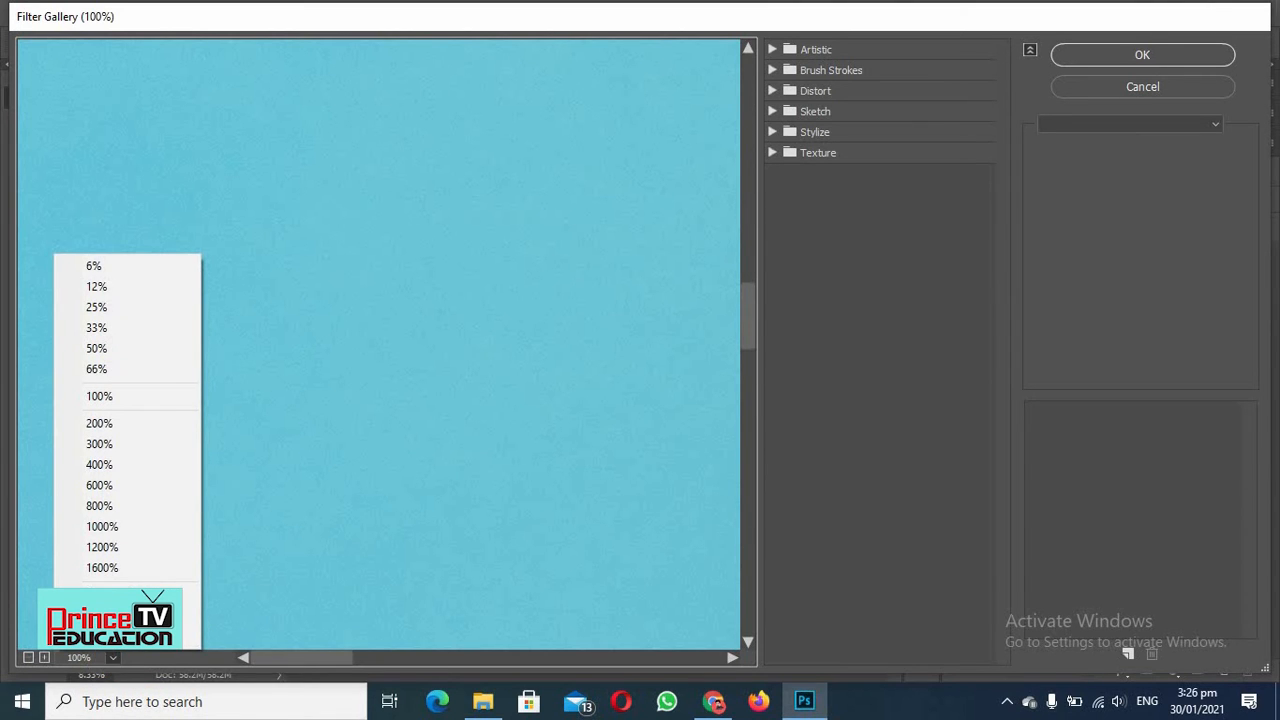
{"action": "left_click", "coordinate": [120, 612]}
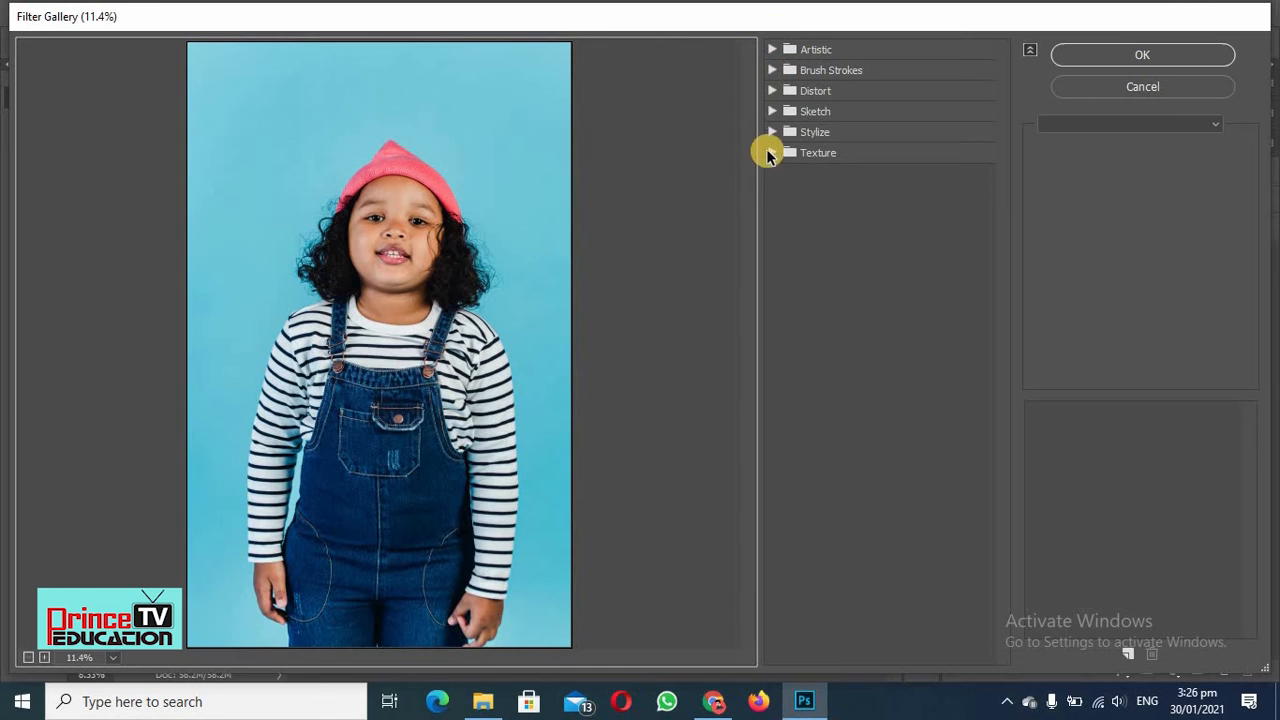
Try the Artistic filters Colored Pencil and Watercolor on the photo
{"action": "left_click", "coordinate": [771, 50]}
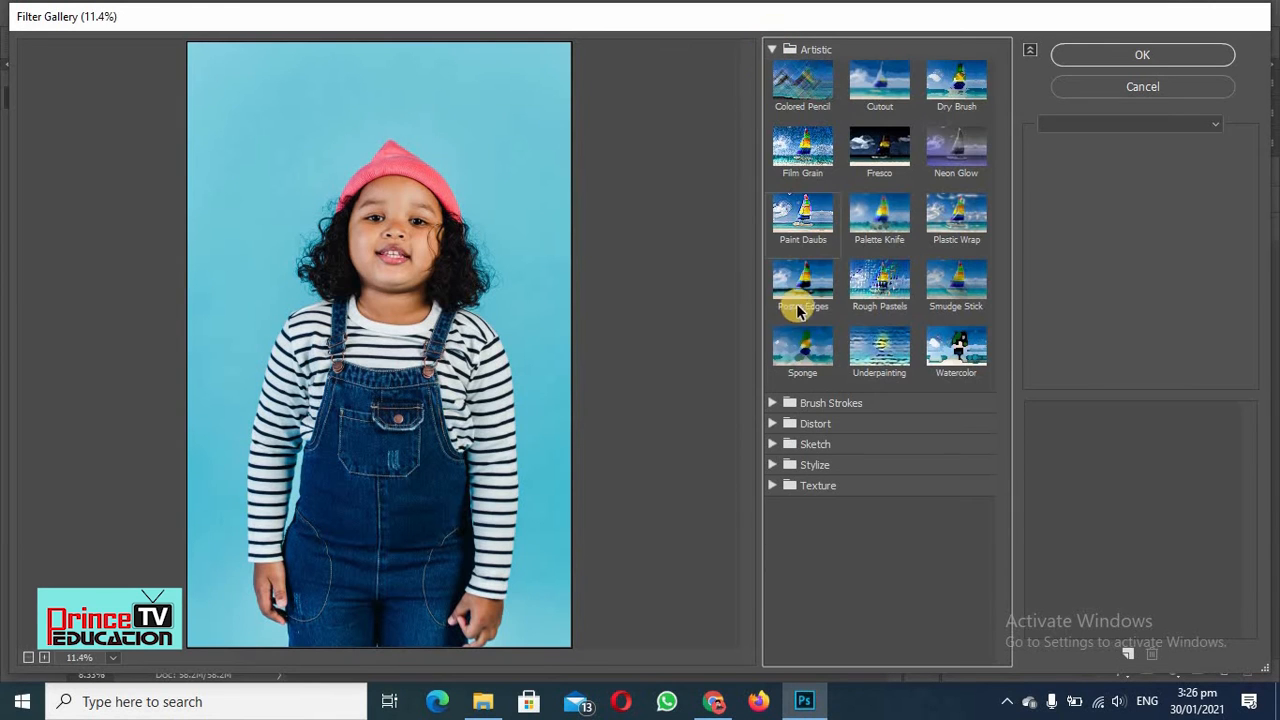
{"action": "left_click", "coordinate": [783, 93]}
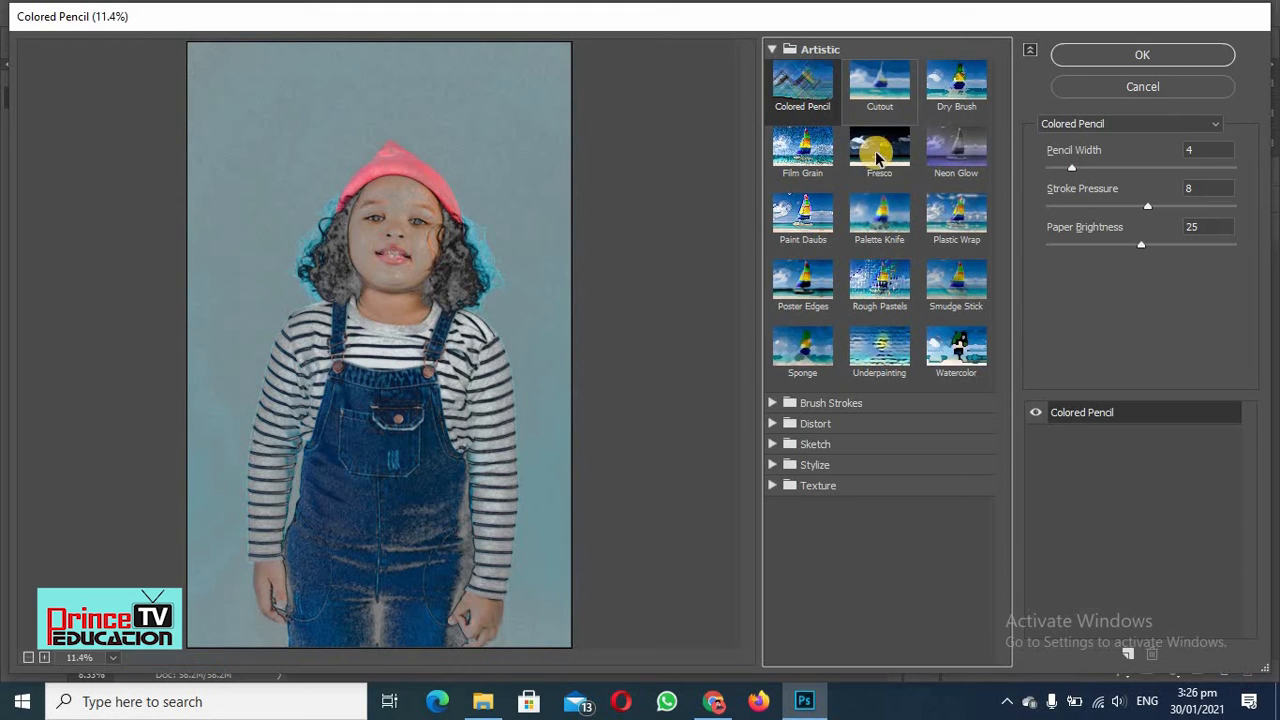
{"action": "left_click", "coordinate": [972, 364]}
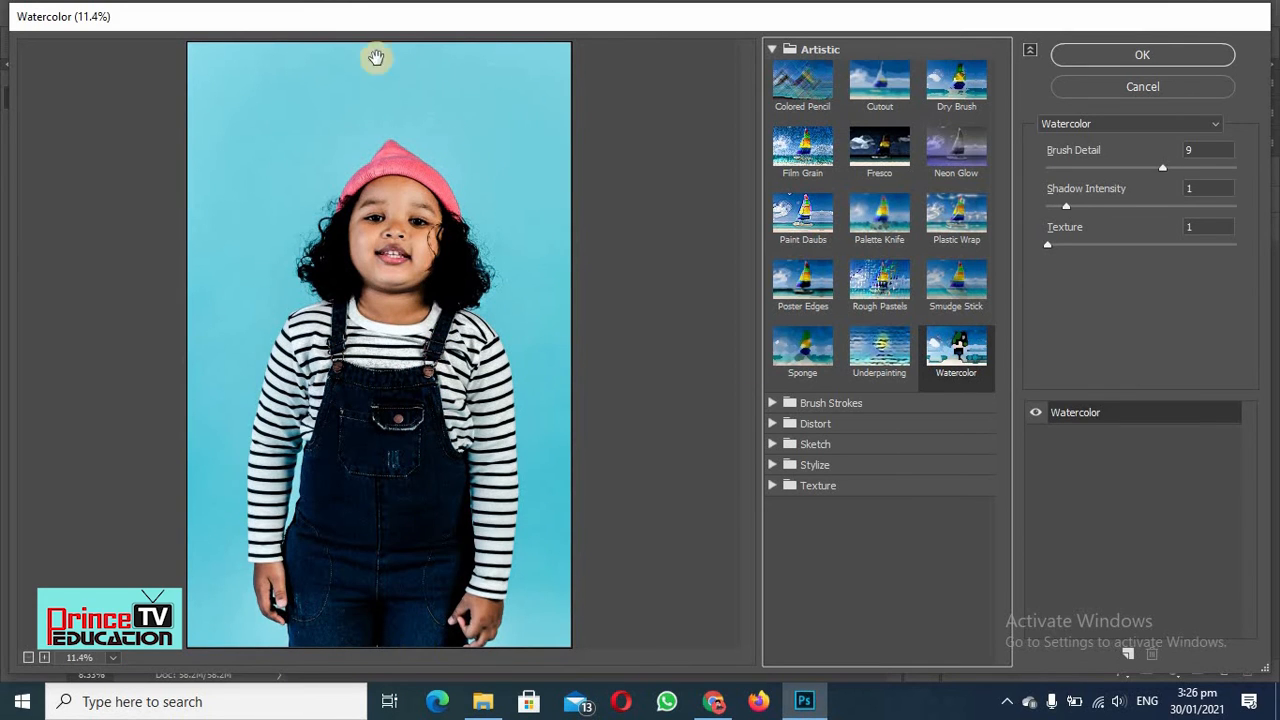
Try the Ink Outlines filter from the Brush Strokes category on the photo
{"action": "left_click", "coordinate": [772, 404]}
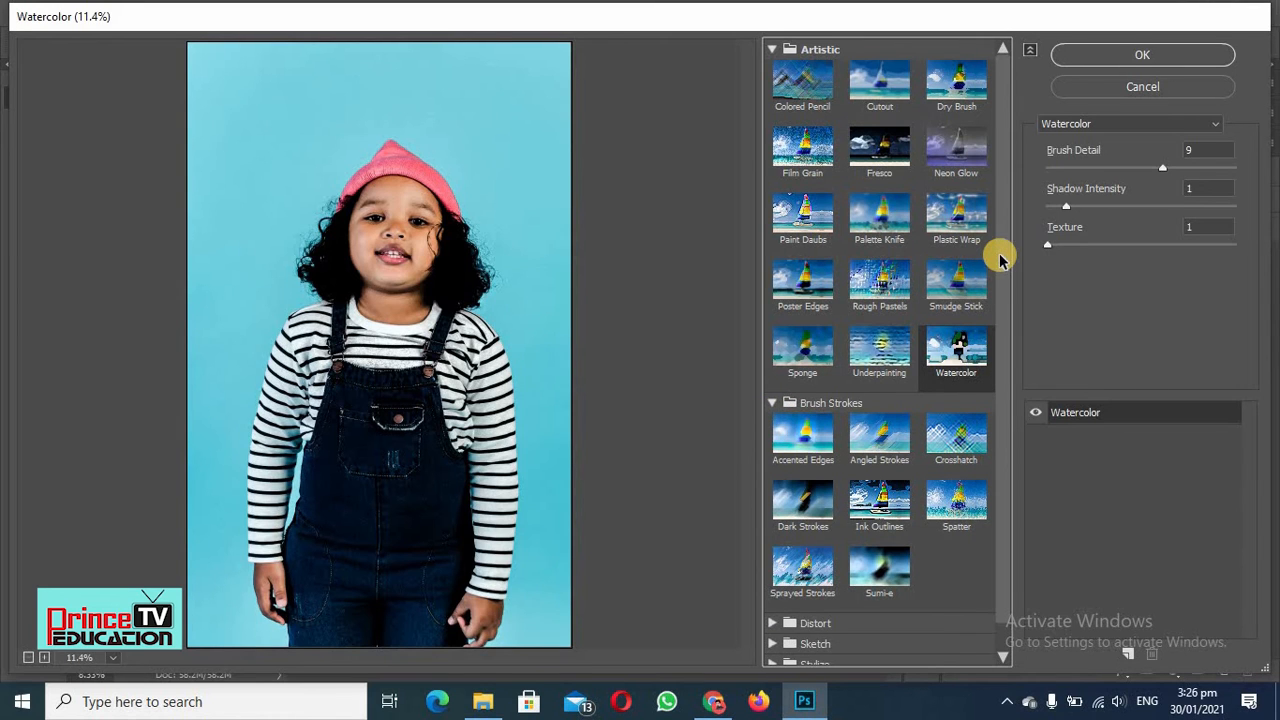
{"action": "left_click", "coordinate": [772, 49]}
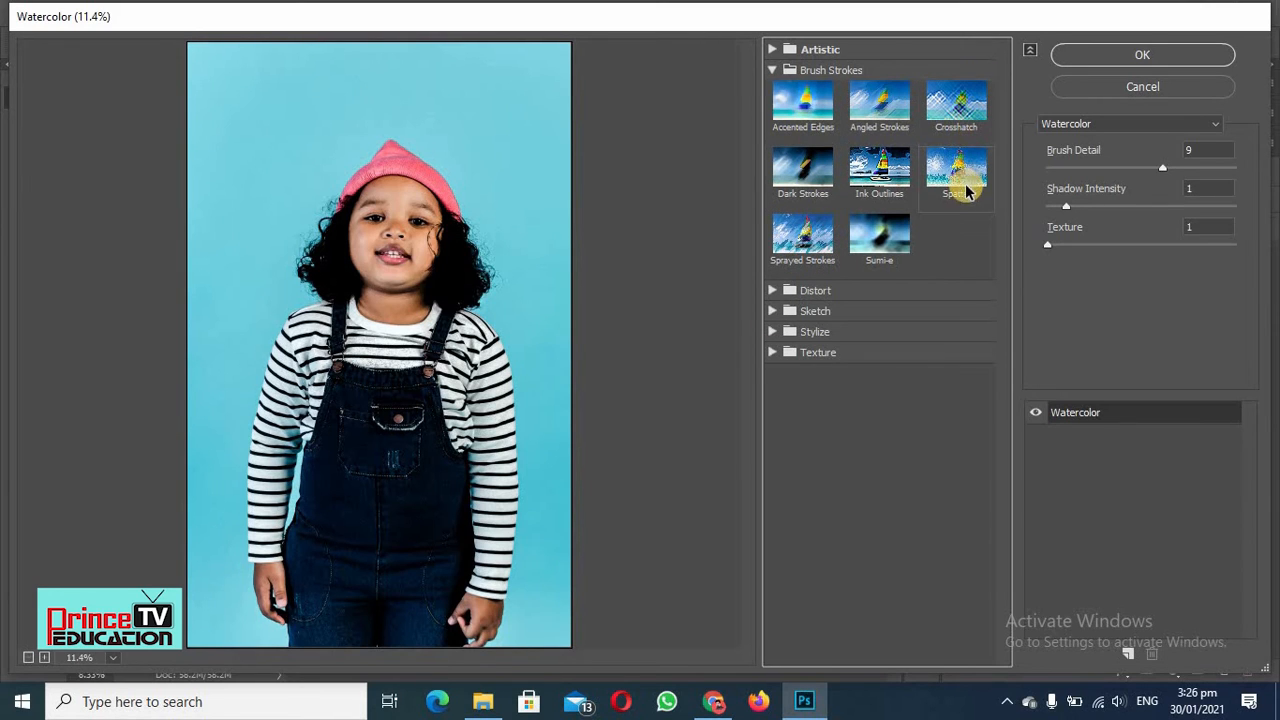
{"action": "left_click", "coordinate": [869, 180]}
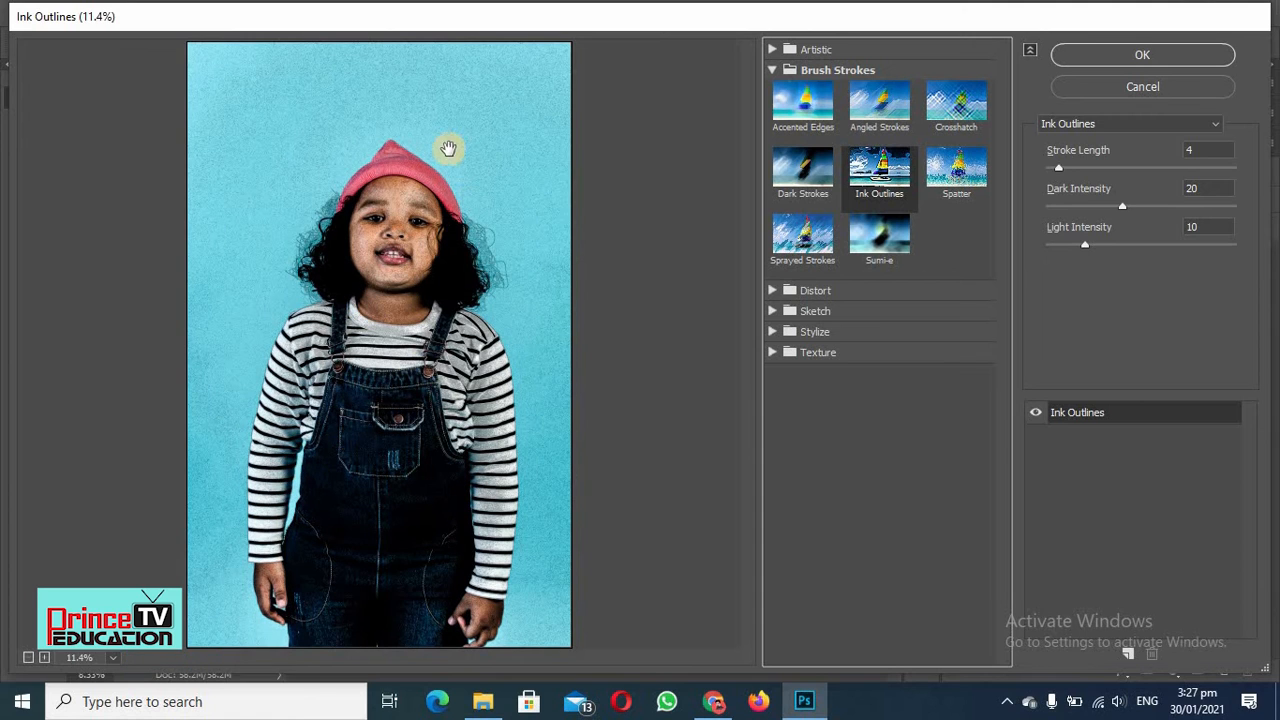
Browse the Distort and Sketch filter categories and try the Charcoal filter on the photo
{"action": "left_click", "coordinate": [772, 291]}
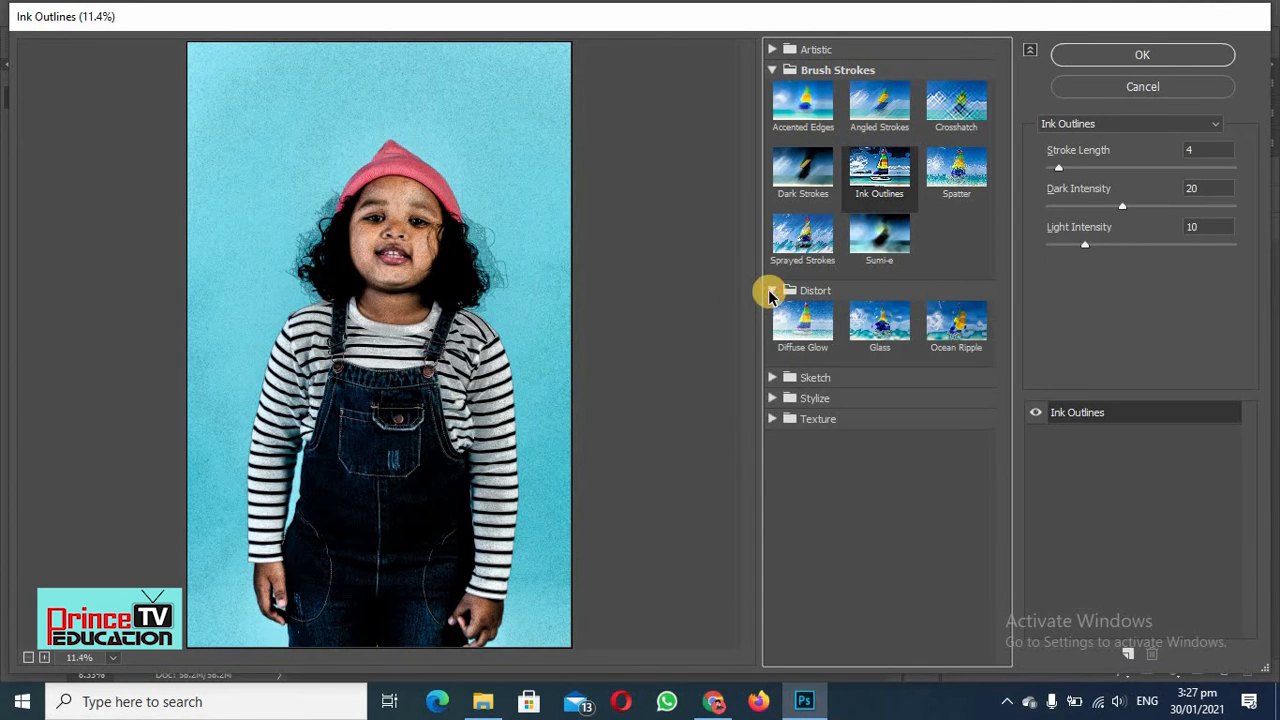
{"action": "left_click", "coordinate": [771, 379]}
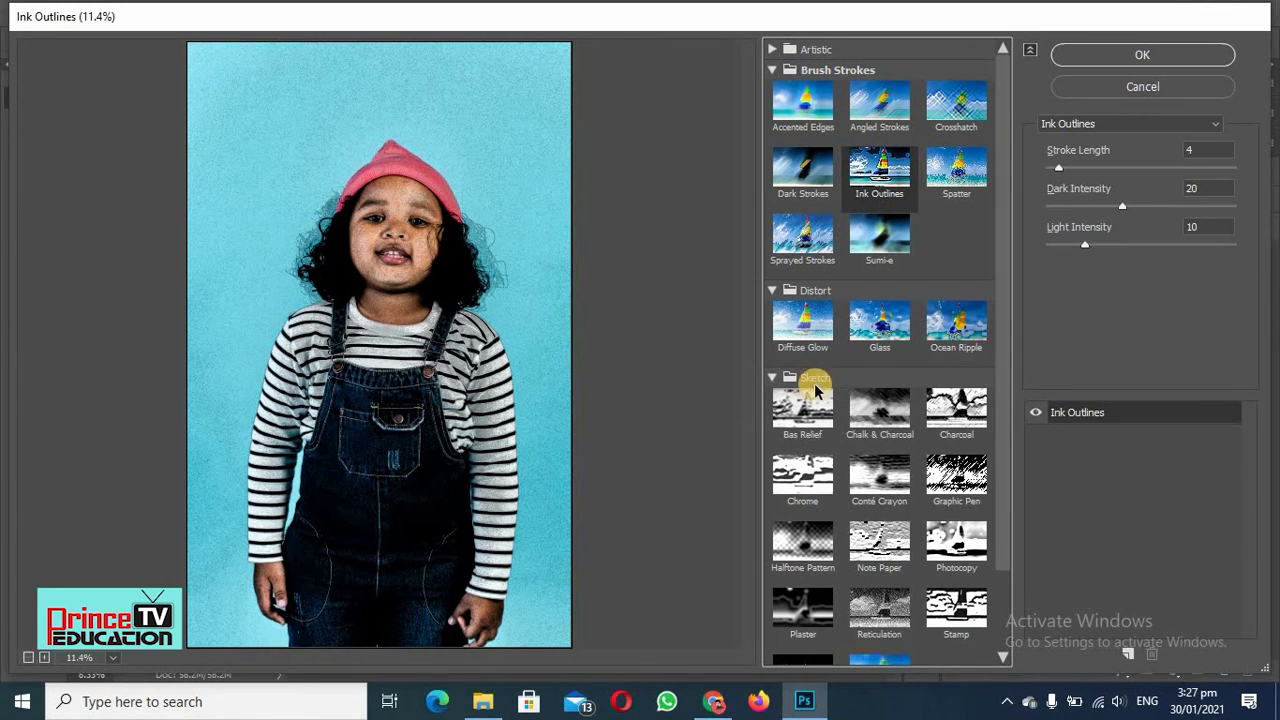
{"action": "scroll", "coordinate": [815, 390], "scroll_direction": "down", "scroll_amount": 2}
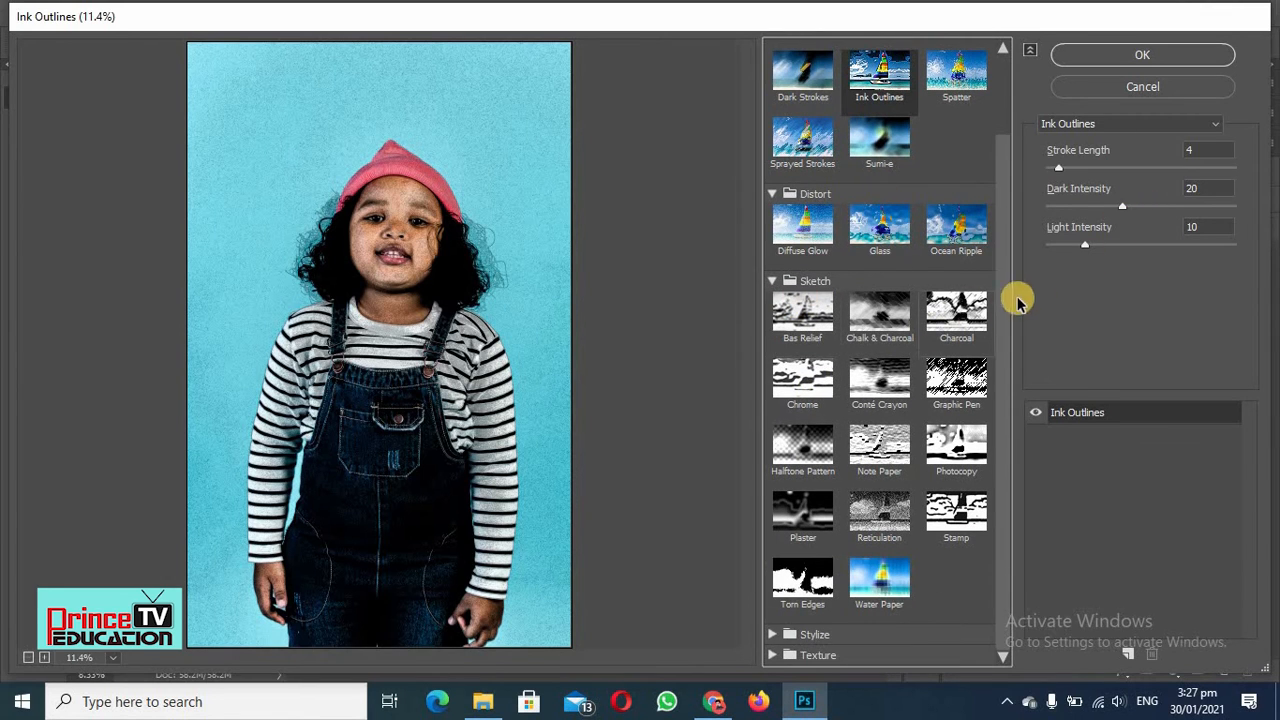
{"action": "mouse_move", "coordinate": [1005, 327]}
{"action": "left_mouse_down"}
{"action": "mouse_move", "coordinate": [986, 194]}
{"action": "mouse_move", "coordinate": [829, 30]}
{"action": "left_mouse_up"}
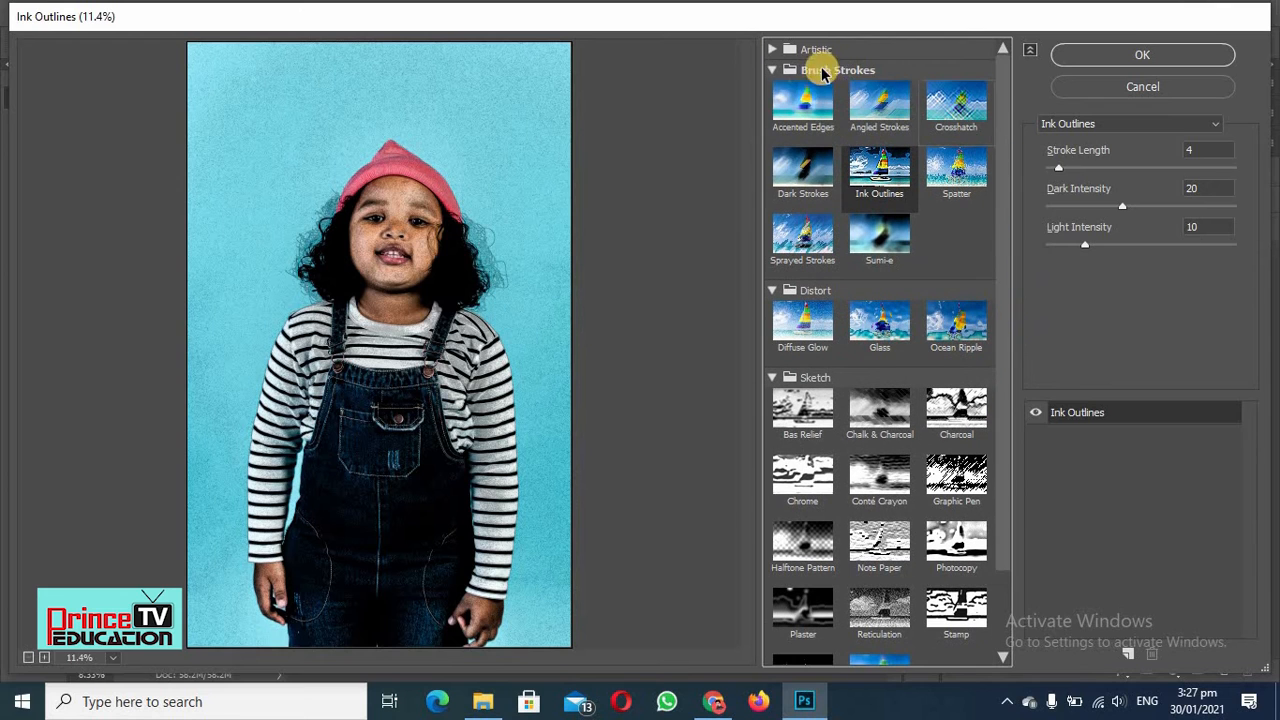
{"action": "left_click", "coordinate": [773, 72]}
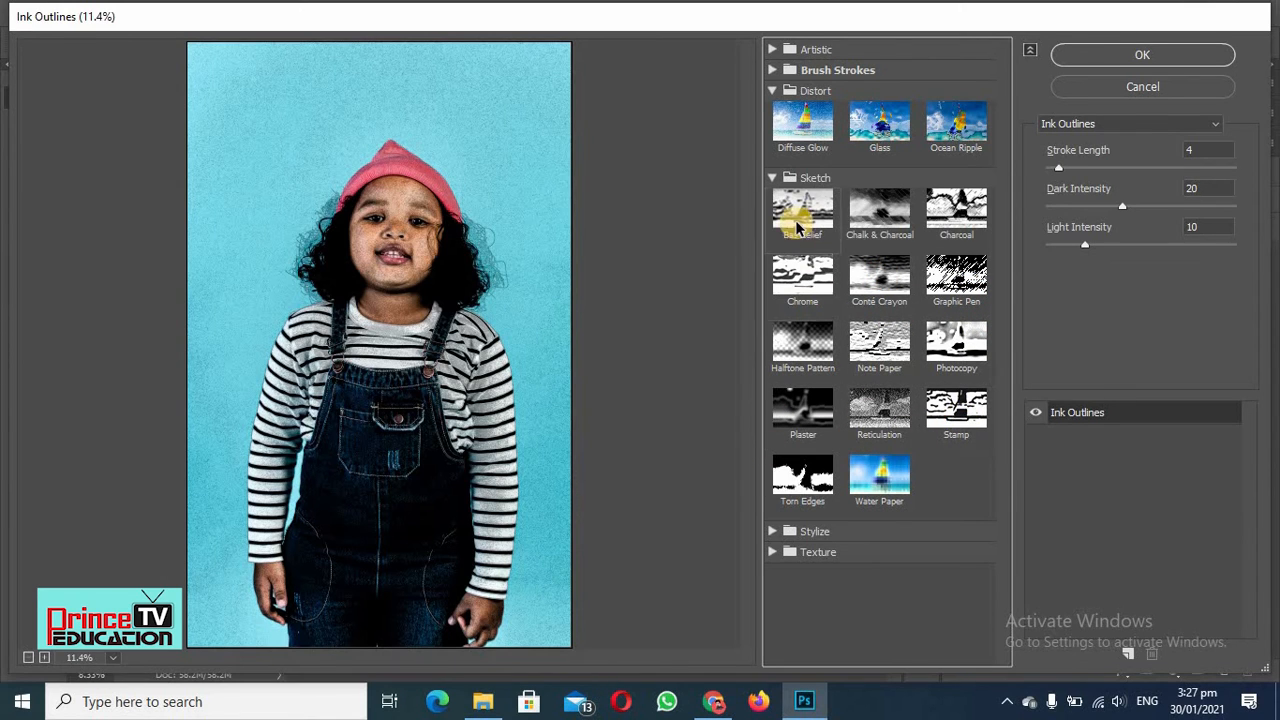
{"action": "left_click", "coordinate": [966, 224]}
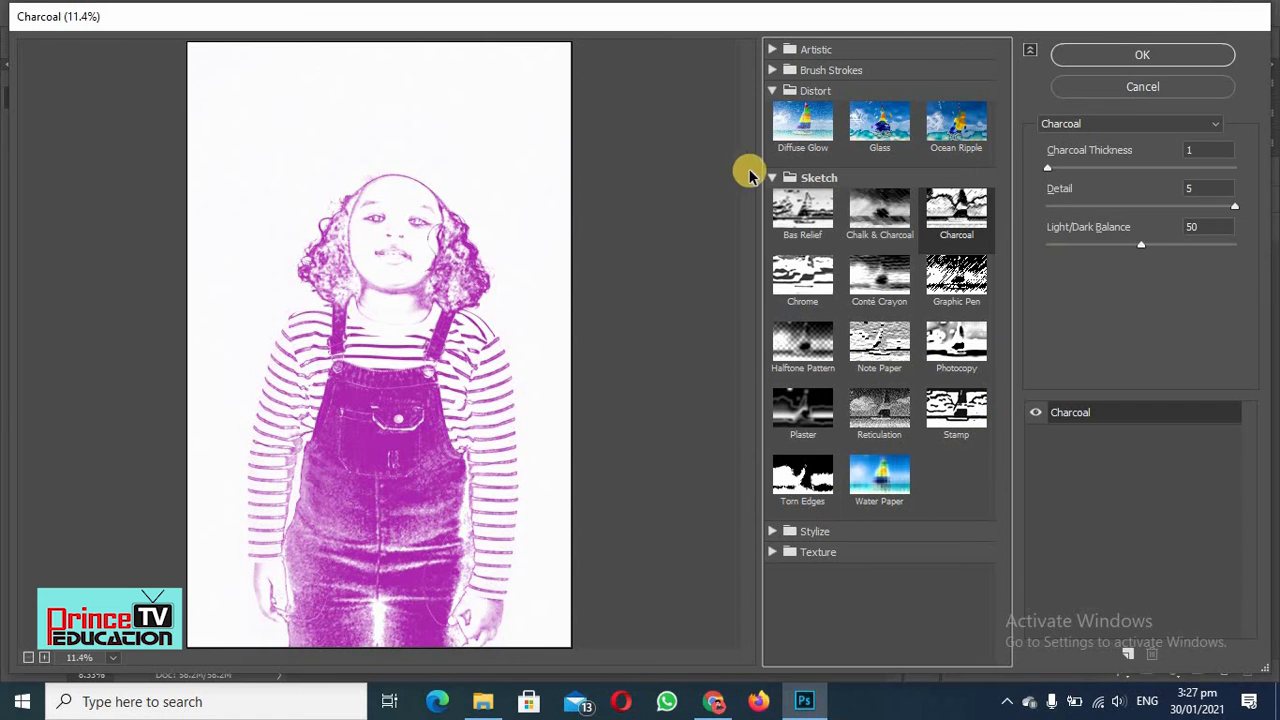
Look into the Stylize category, and apply the Stained Glass filter from the Texture category to the photo
{"action": "left_click", "coordinate": [774, 91]}
{"action": "left_click", "coordinate": [772, 111]}
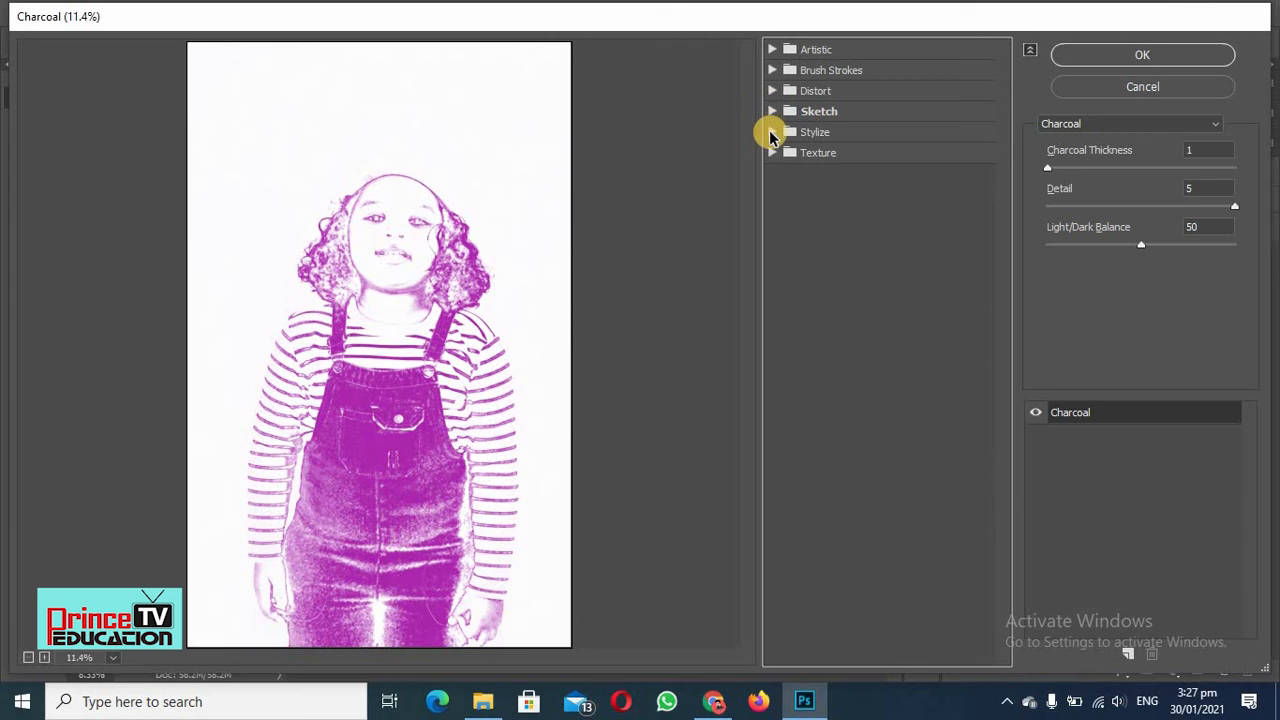
{"action": "left_click", "coordinate": [771, 133]}
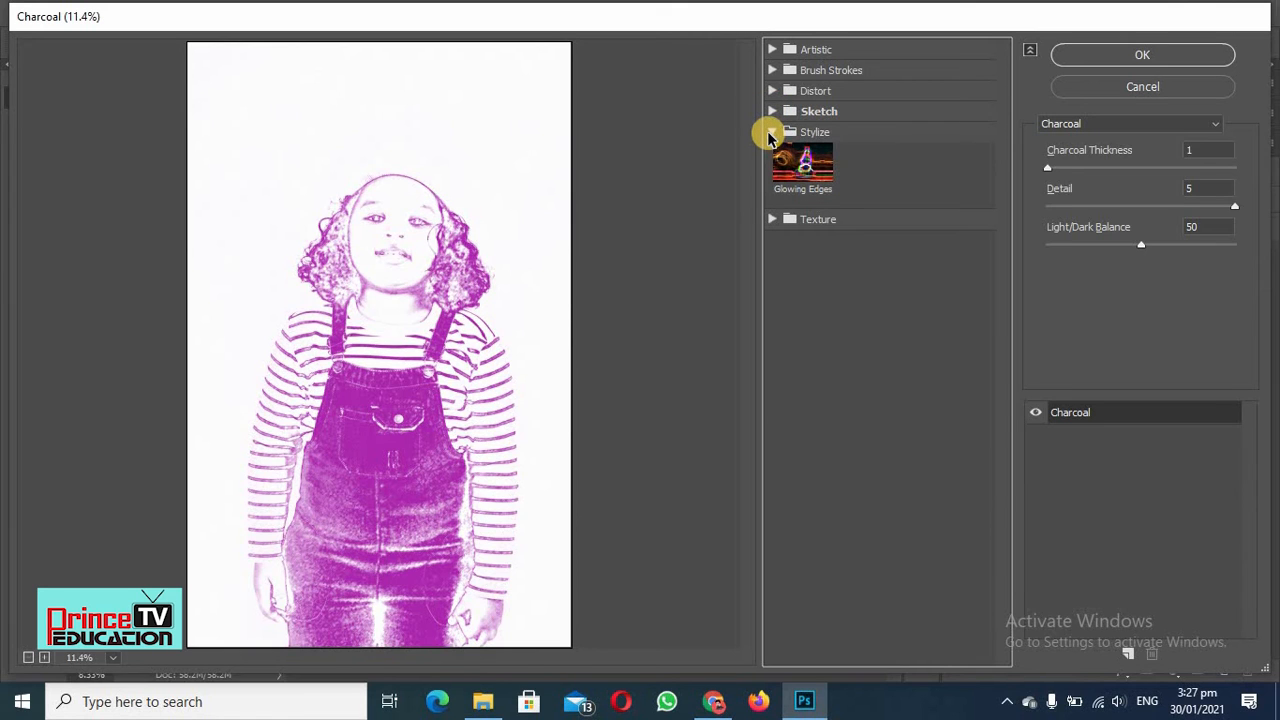
{"action": "left_click", "coordinate": [772, 133]}
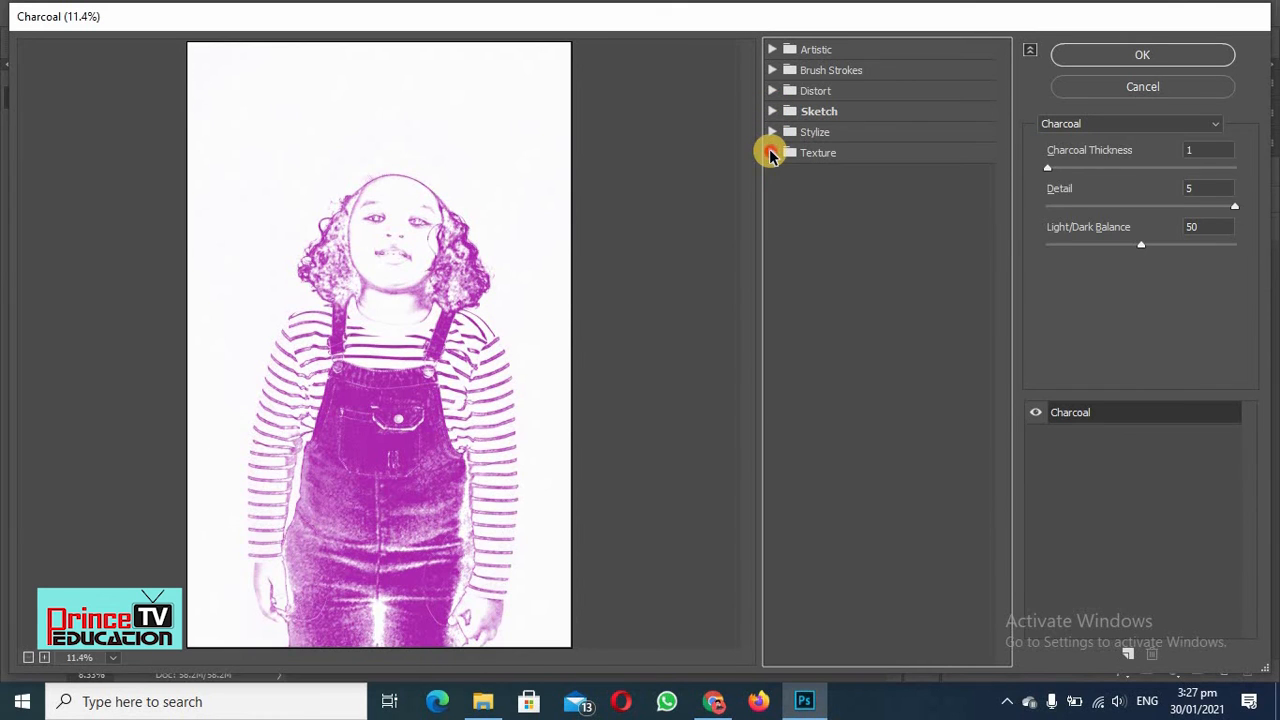
{"action": "left_click", "coordinate": [771, 153]}
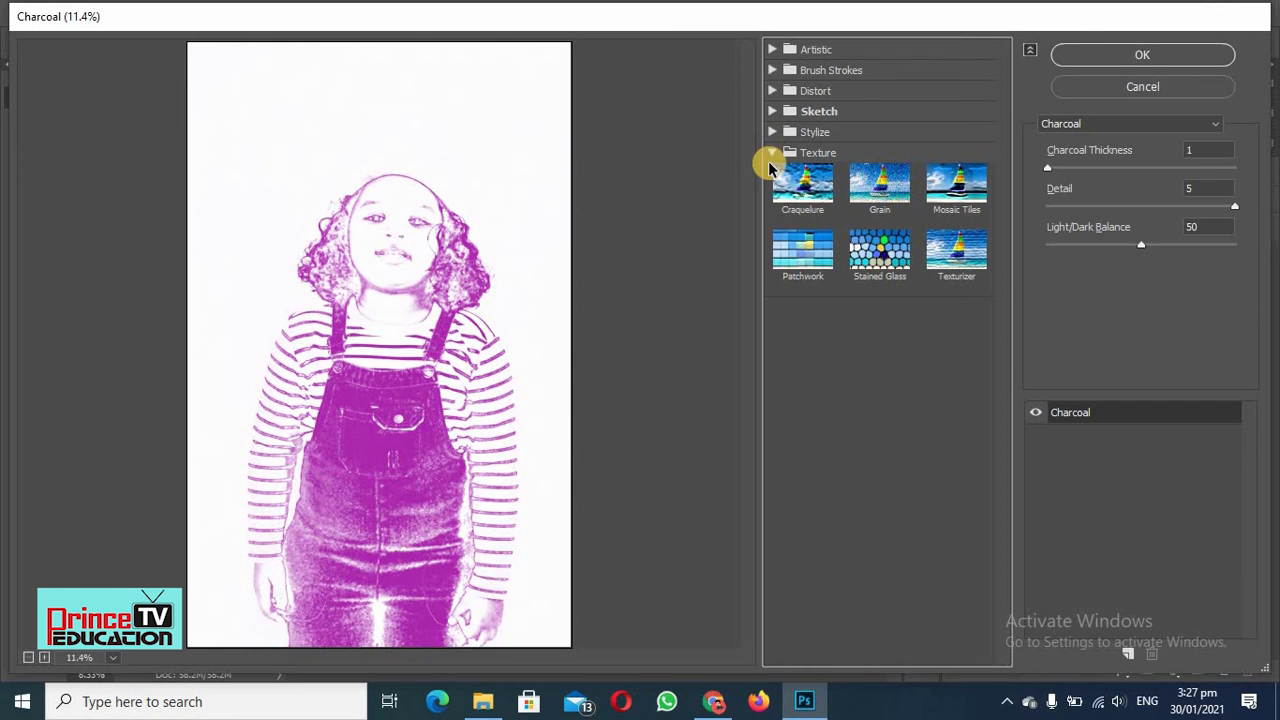
{"action": "left_click", "coordinate": [875, 263]}
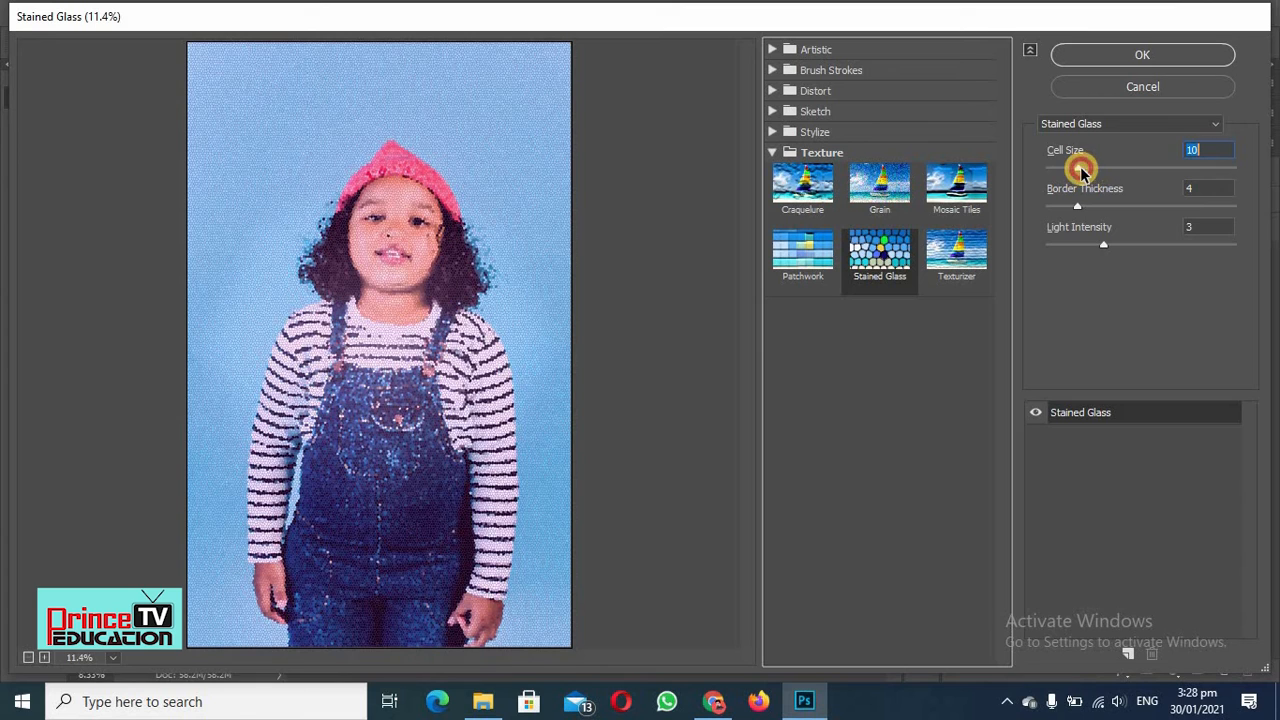
Set the Stained Glass cell size to 5, border thickness to 7 and light intensity to 3
{"action": "left_click_drag", "start_coordinate": [1081, 170], "coordinate": [1107, 168]}
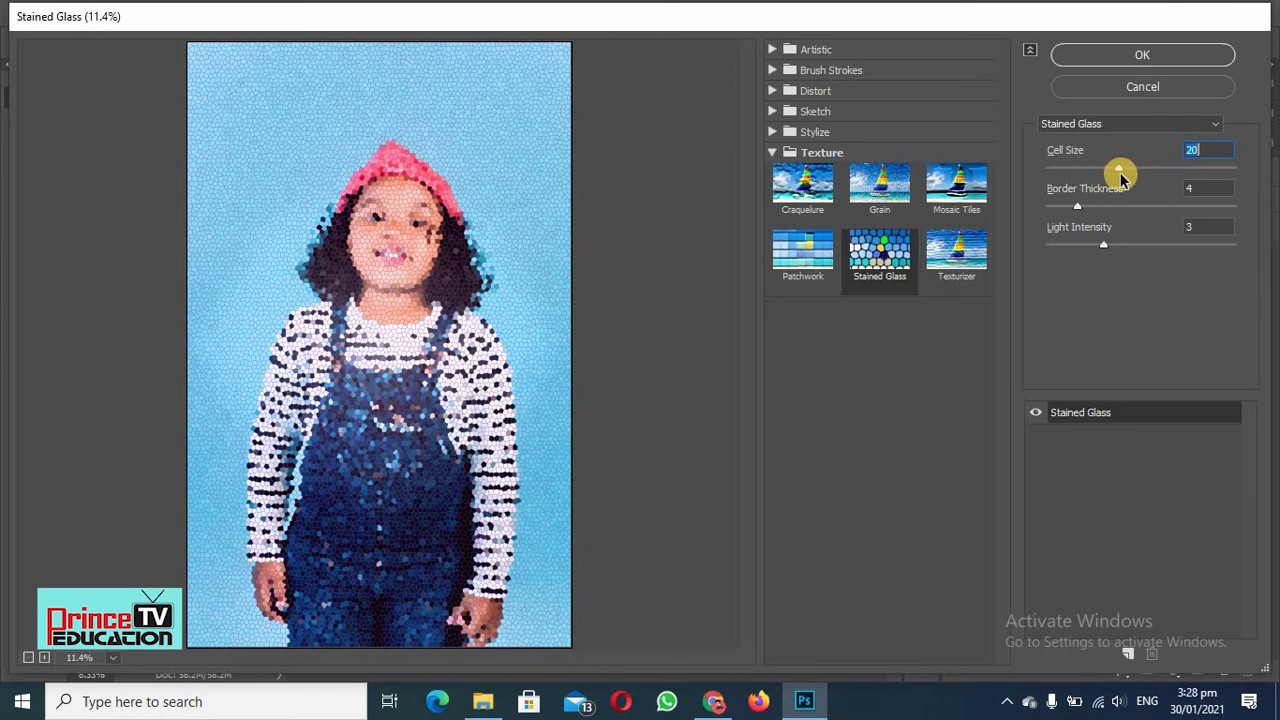
{"action": "left_click_drag", "start_coordinate": [1122, 174], "coordinate": [1094, 215]}
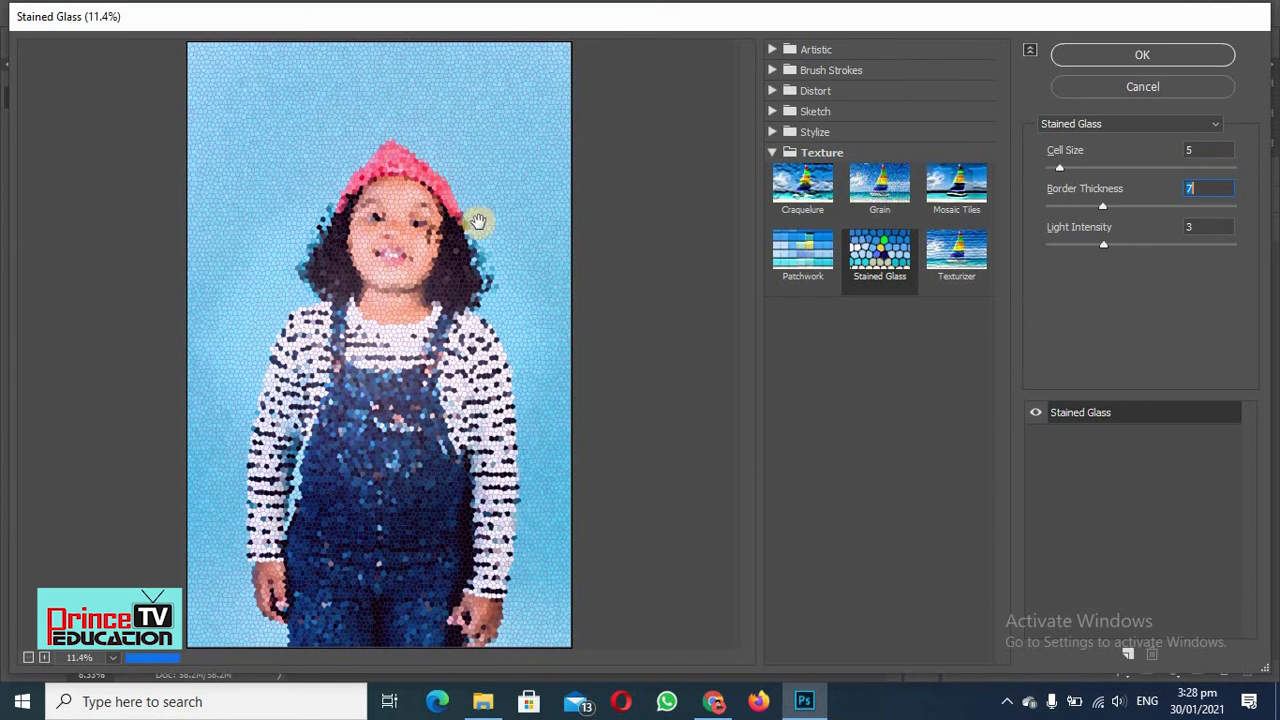
{"action": "mouse_move", "coordinate": [1104, 250]}
{"action": "left_mouse_down"}
{"action": "mouse_move", "coordinate": [1143, 246]}
{"action": "mouse_move", "coordinate": [1094, 257]}
{"action": "left_mouse_up"}
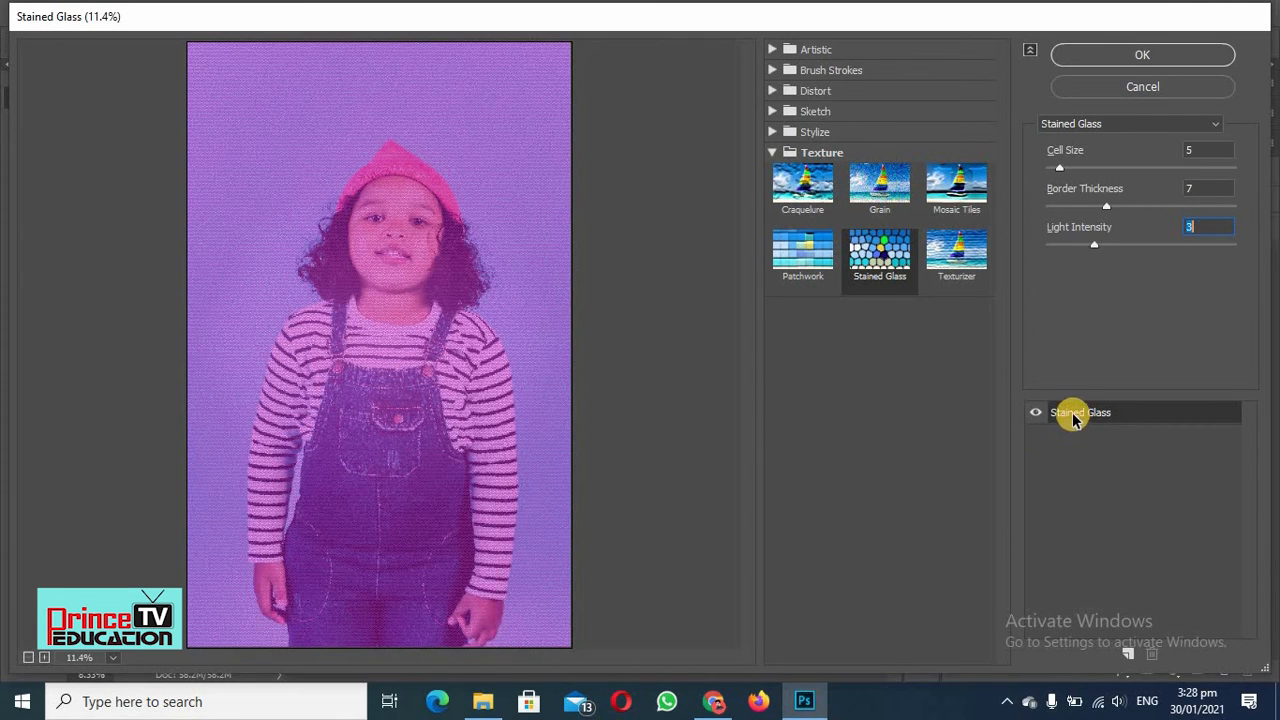
Add a second effect layer with the Grain texture above Stained Glass and hide the Stained Glass effect
{"action": "left_click", "coordinate": [1128, 658]}
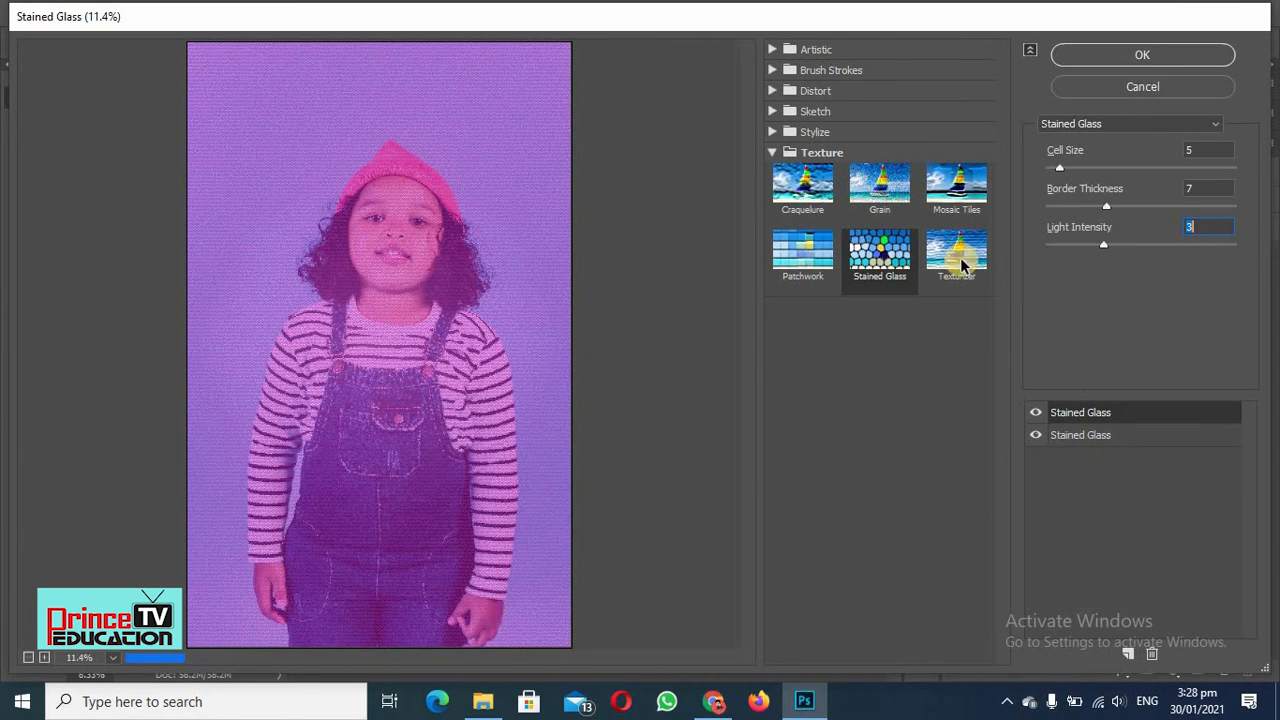
{"action": "left_click", "coordinate": [875, 193]}
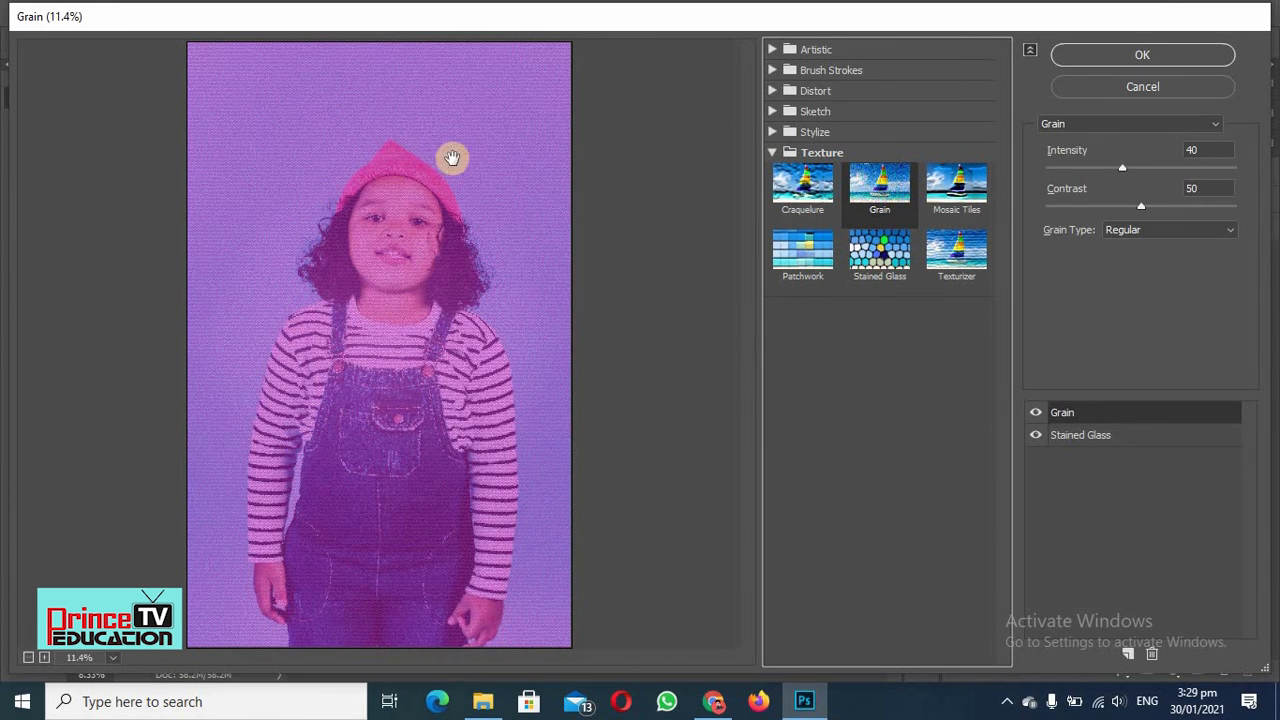
{"action": "left_click", "coordinate": [1036, 440]}
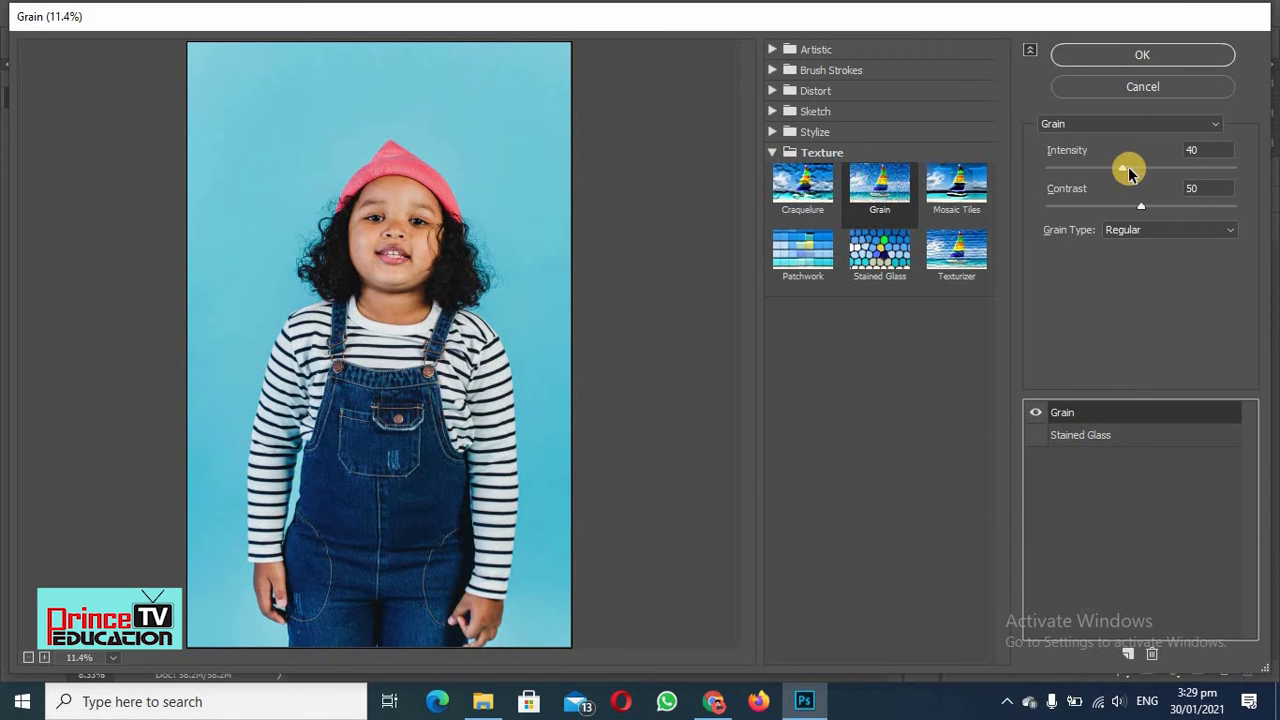
Set the Grain intensity to 100 and contrast to 91, and turn the Stained Glass effect back on
{"action": "mouse_move", "coordinate": [1118, 174]}
{"action": "left_mouse_down"}
{"action": "mouse_move", "coordinate": [1170, 166]}
{"action": "mouse_move", "coordinate": [1077, 171]}
{"action": "mouse_move", "coordinate": [1126, 168]}
{"action": "left_mouse_up"}
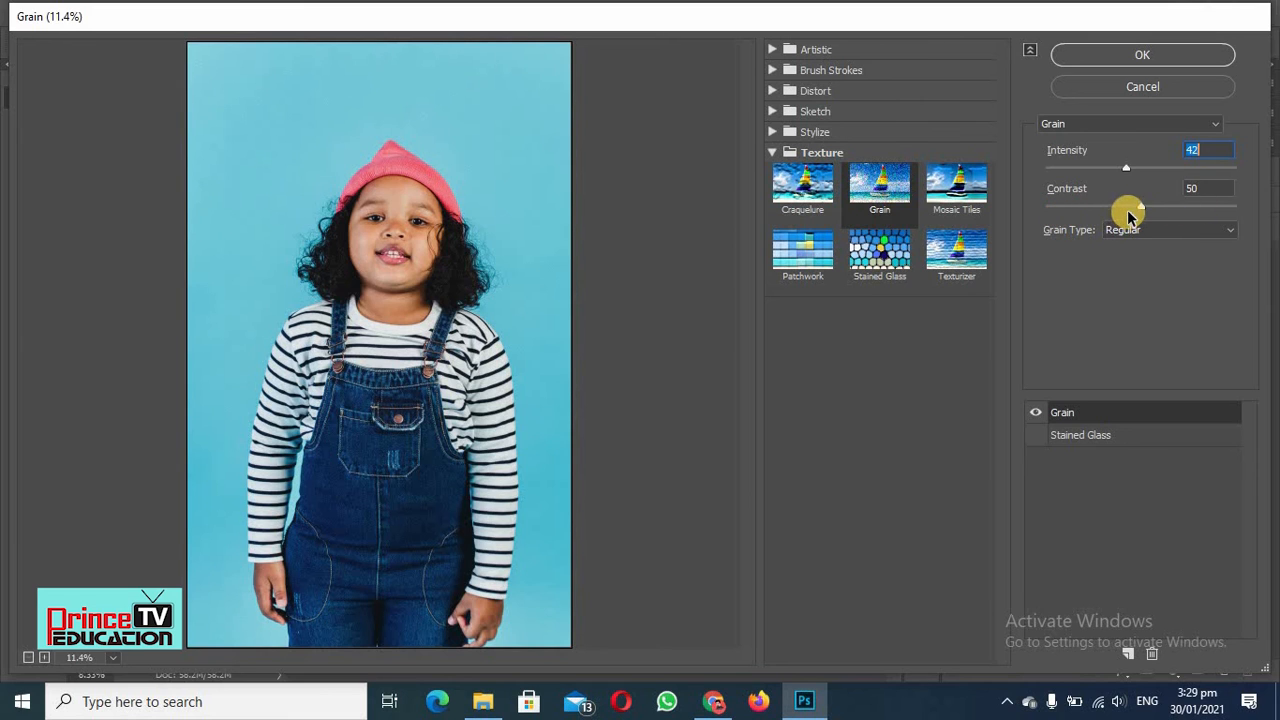
{"action": "left_click_drag", "start_coordinate": [1138, 207], "coordinate": [1196, 206]}
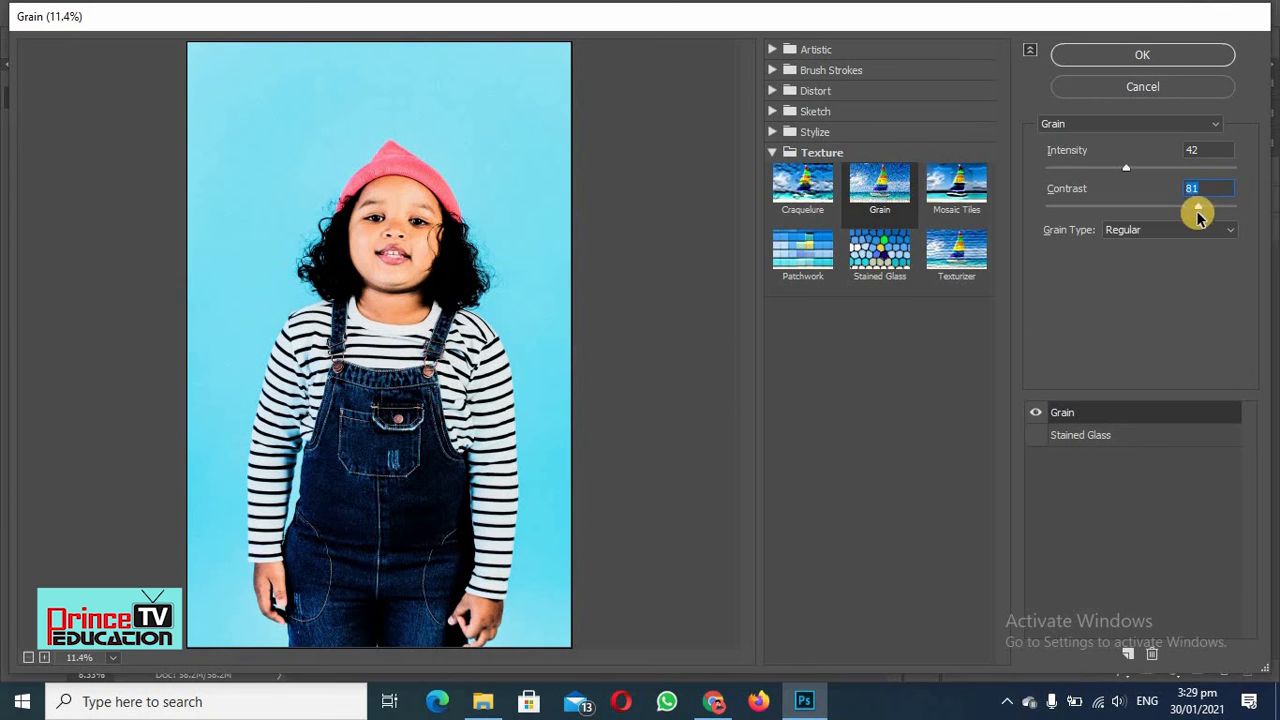
{"action": "left_click_drag", "start_coordinate": [1198, 207], "coordinate": [1216, 206]}
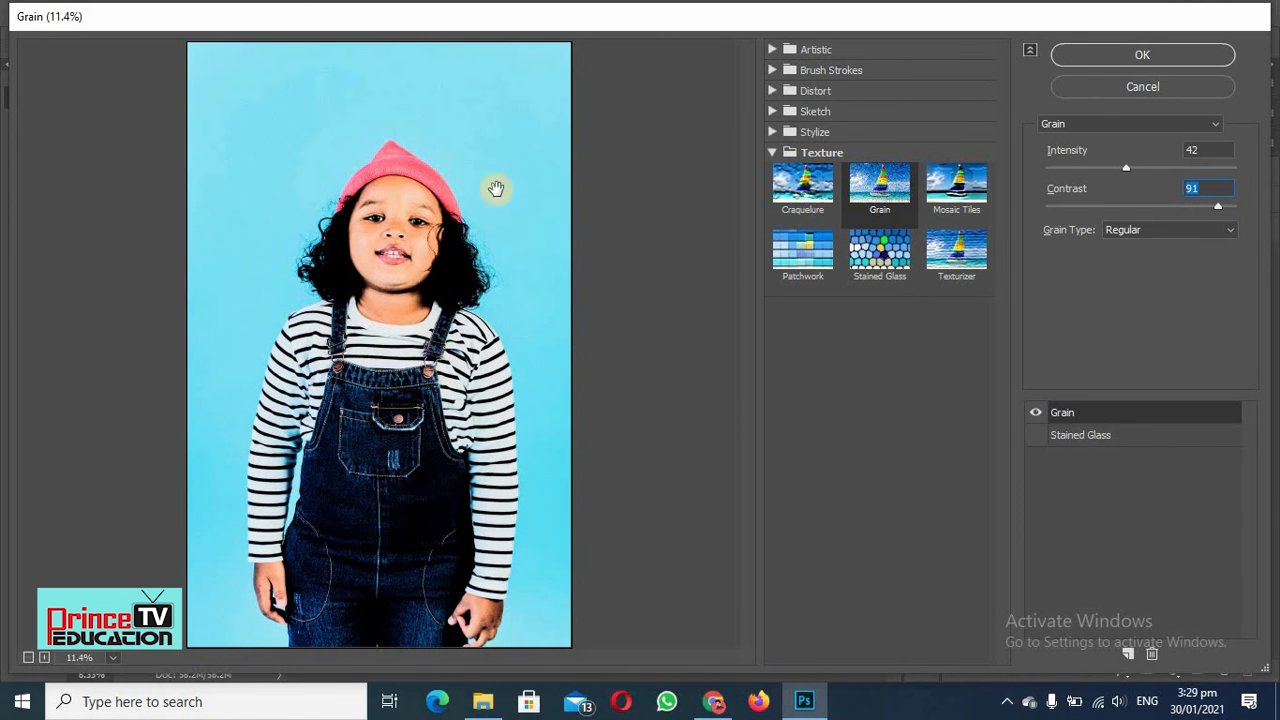
{"action": "left_click_drag", "start_coordinate": [1126, 172], "coordinate": [1234, 166]}
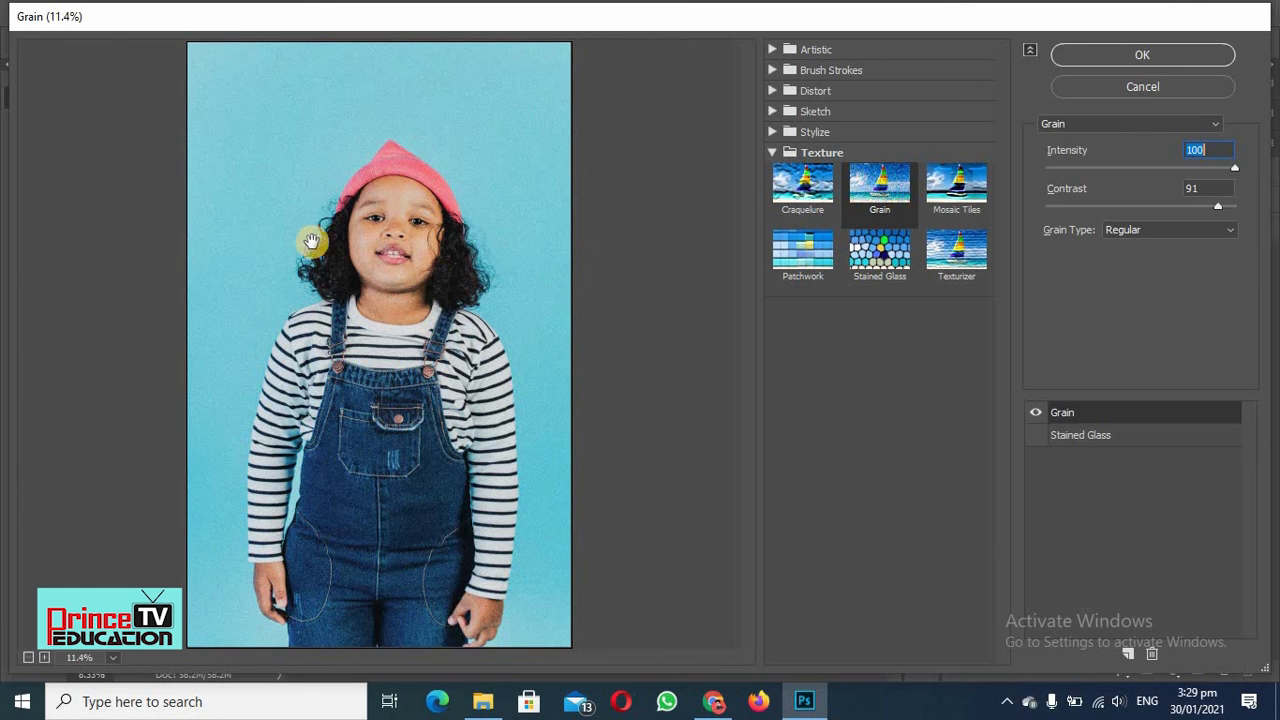
{"action": "left_click", "coordinate": [1036, 436]}
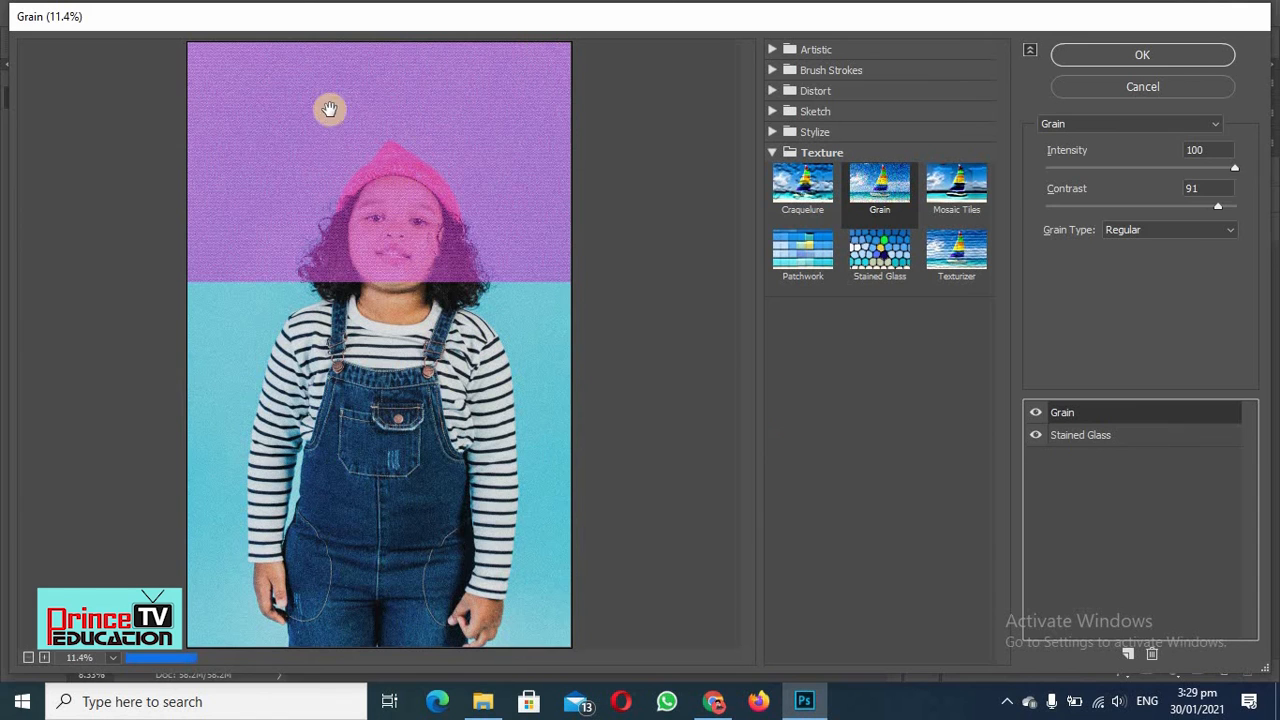